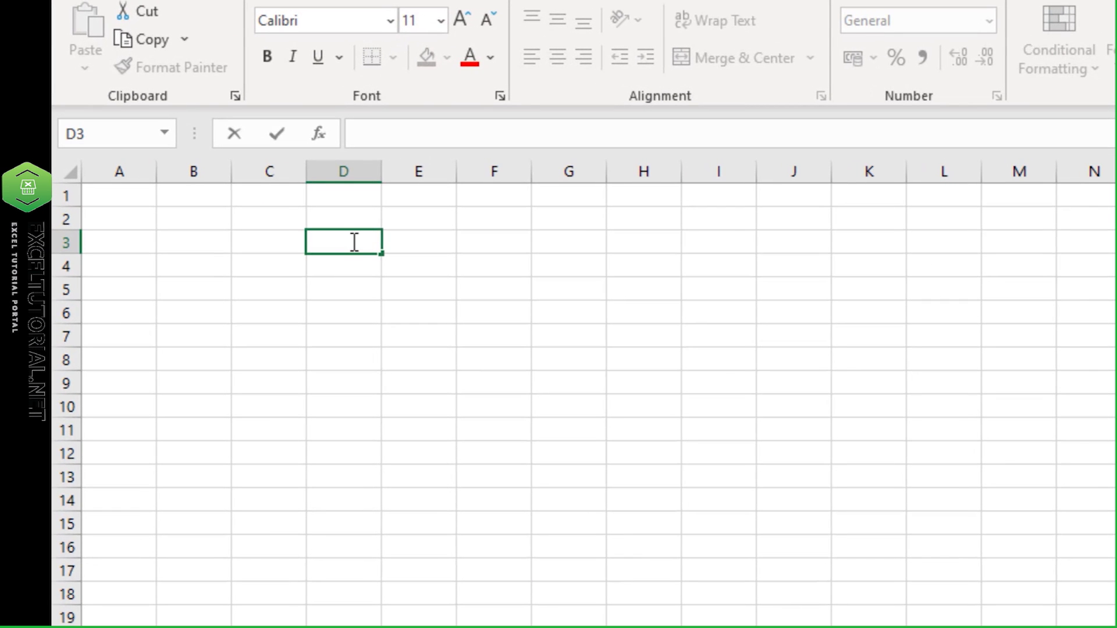
# Step: Begin a COUNTIF formula in cell D3 by typing =COUNTIF(
pyautogui.write('=')
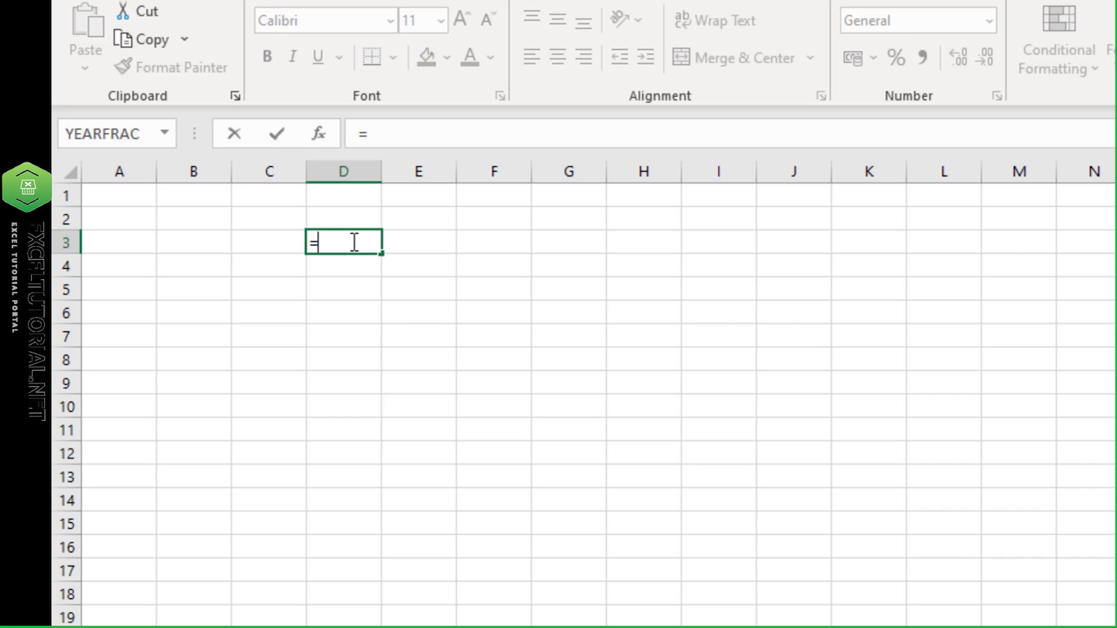
pyautogui.write('COUNTIF')
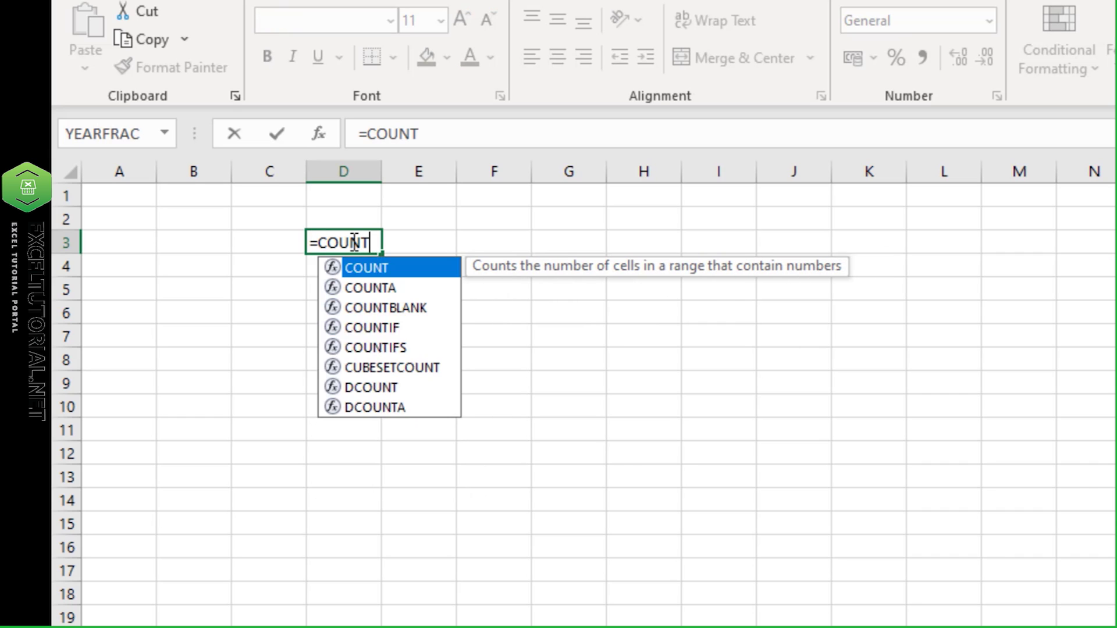
pyautogui.write('(')
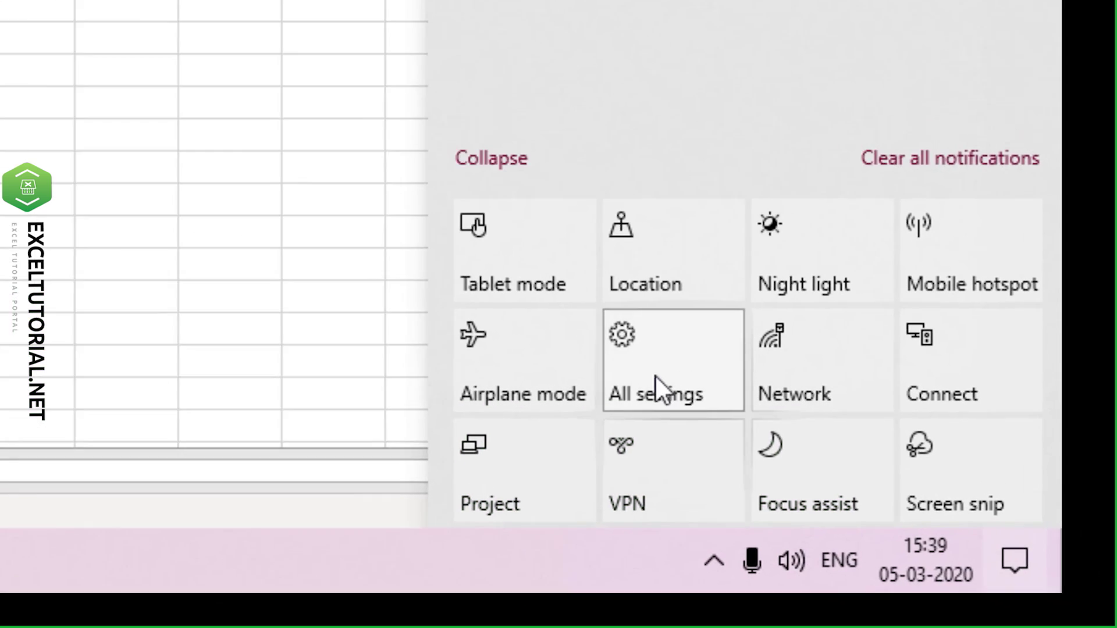
# Step: From Time & Language > Region in Settings, open the additional date, time & regional settings in Control Panel
pyautogui.click(655, 374)
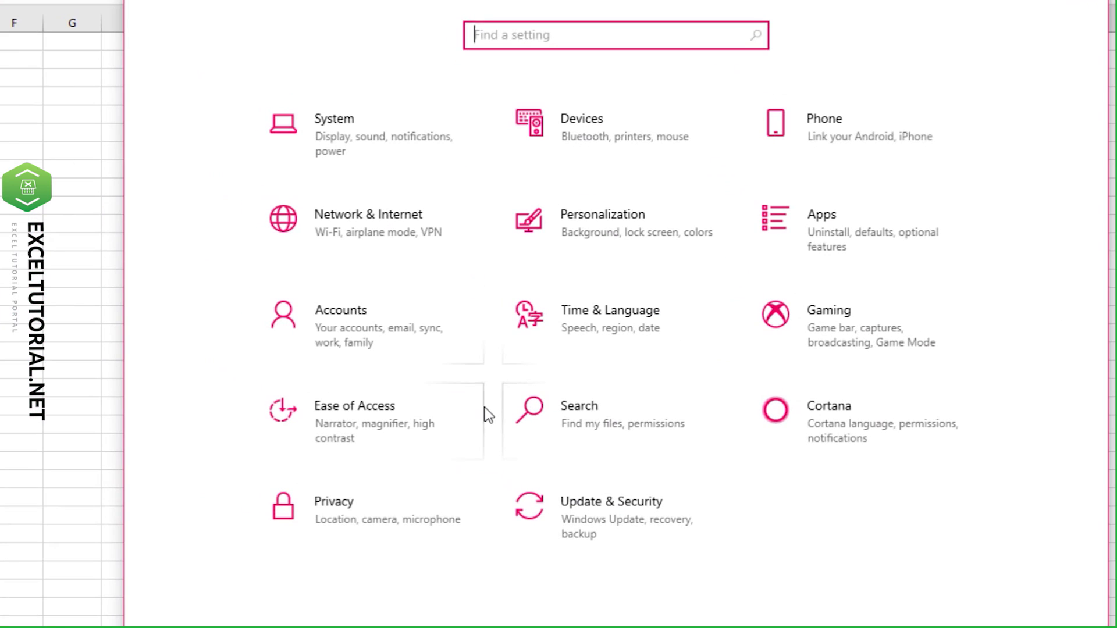
pyautogui.click(638, 333)
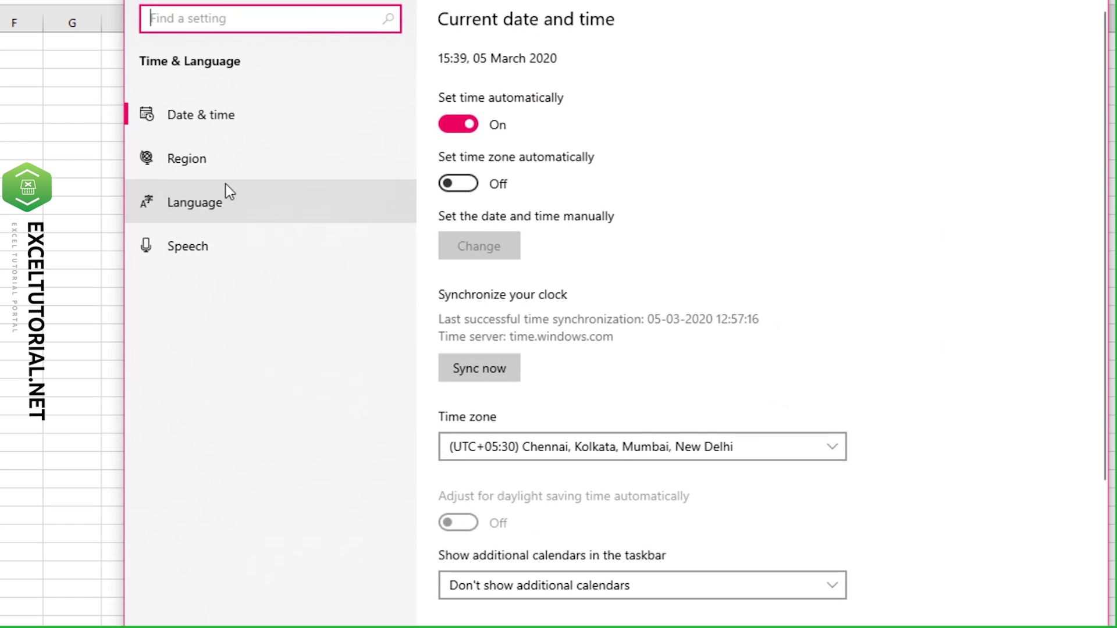
pyautogui.click(225, 169)
pyautogui.click(245, 113)
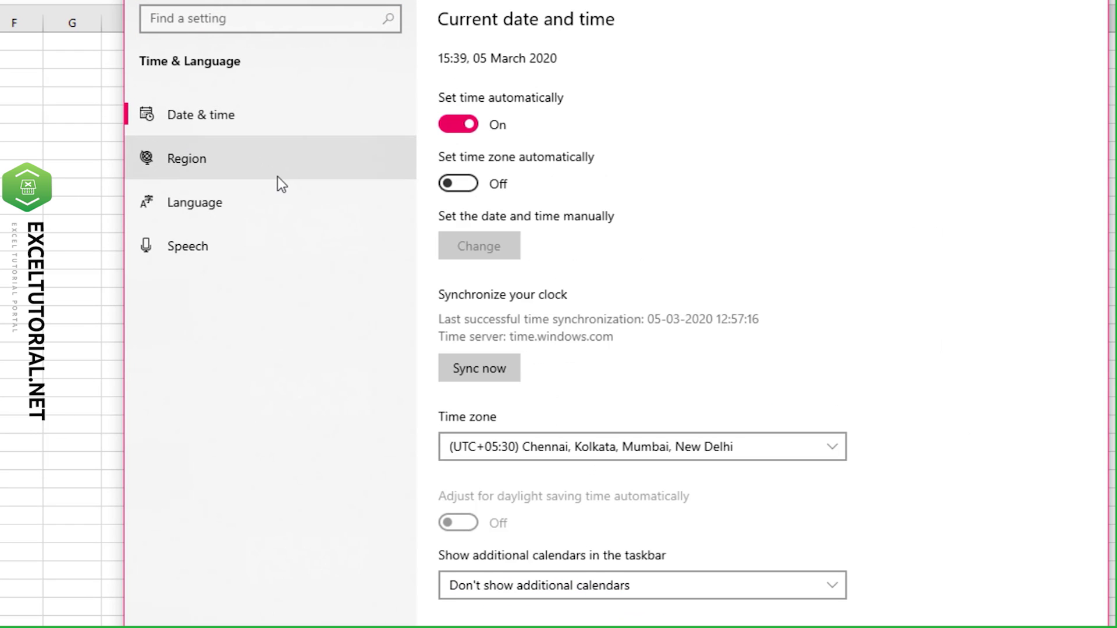
pyautogui.click(253, 172)
pyautogui.scroll(-1, 546, 536)
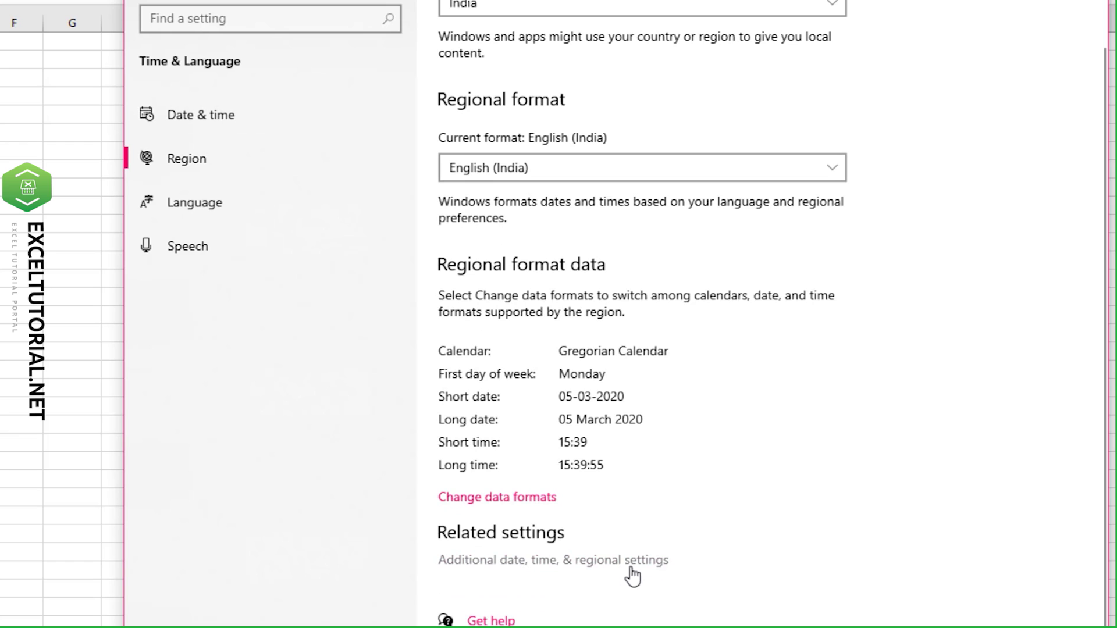
pyautogui.click(613, 560)
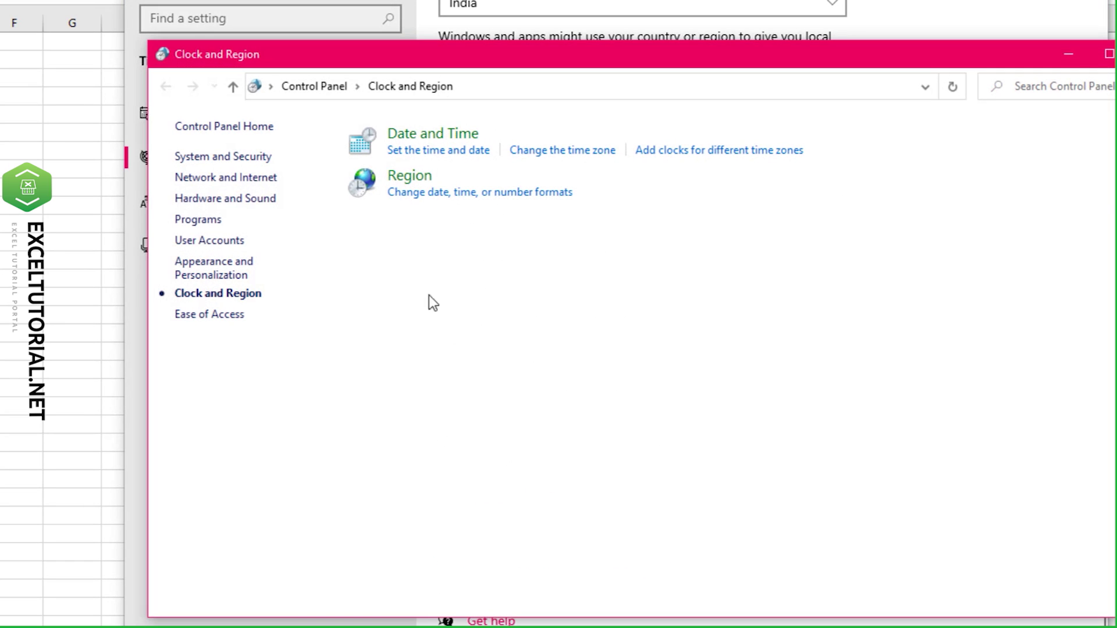
# Step: In Customize Format, verify the List separator is ',' and close both format dialogs with OK
pyautogui.click(515, 198)
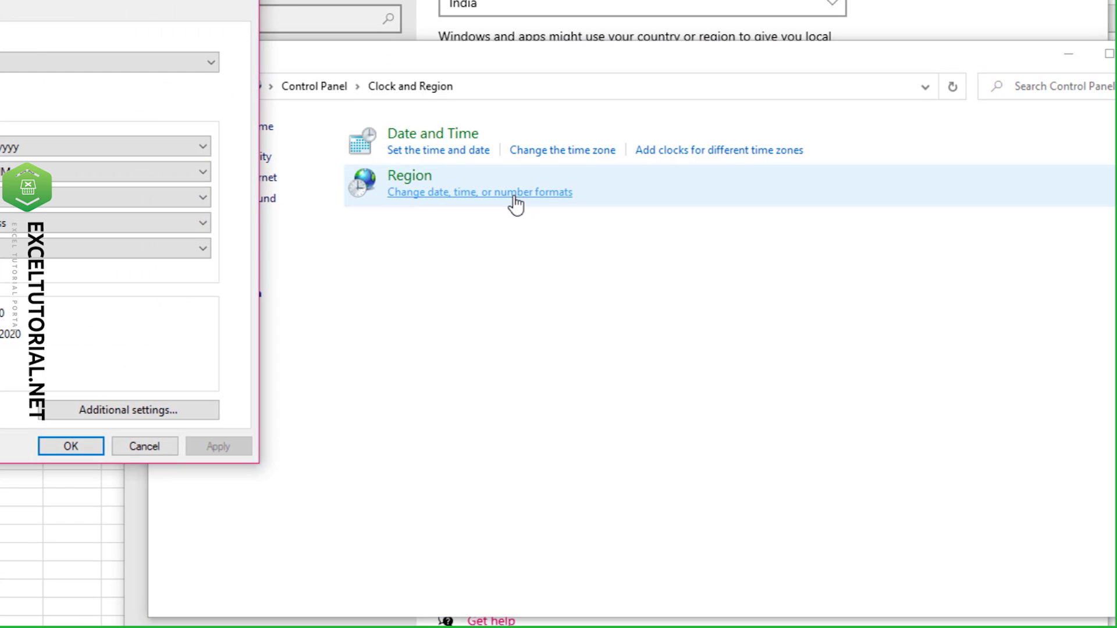
pyautogui.moveTo(99, 5); pyautogui.dragTo(698, 78)
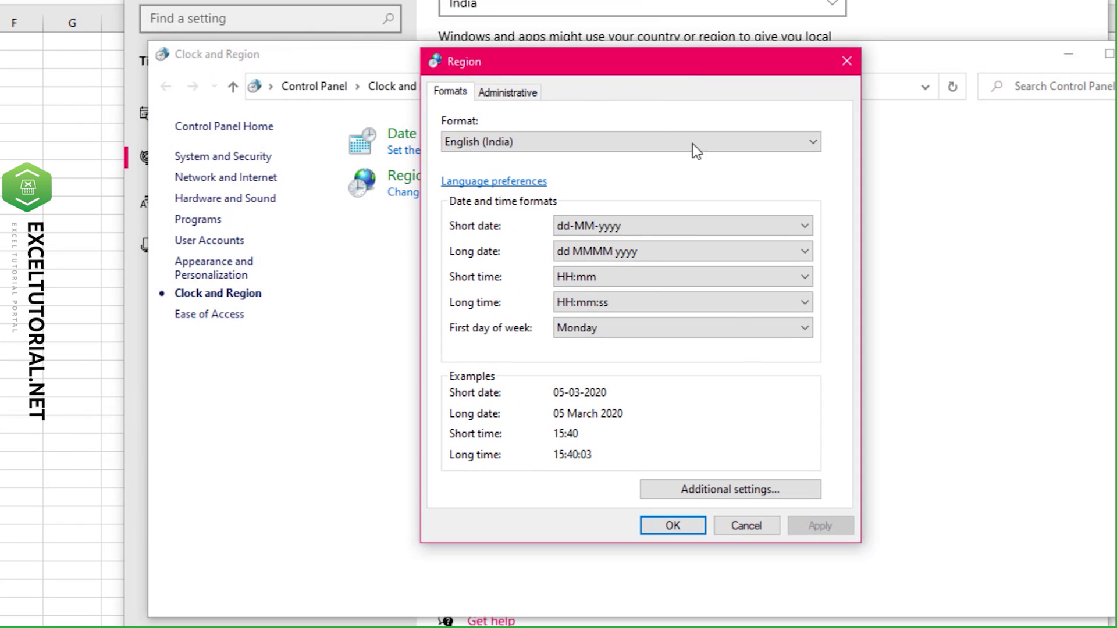
pyautogui.click(742, 490)
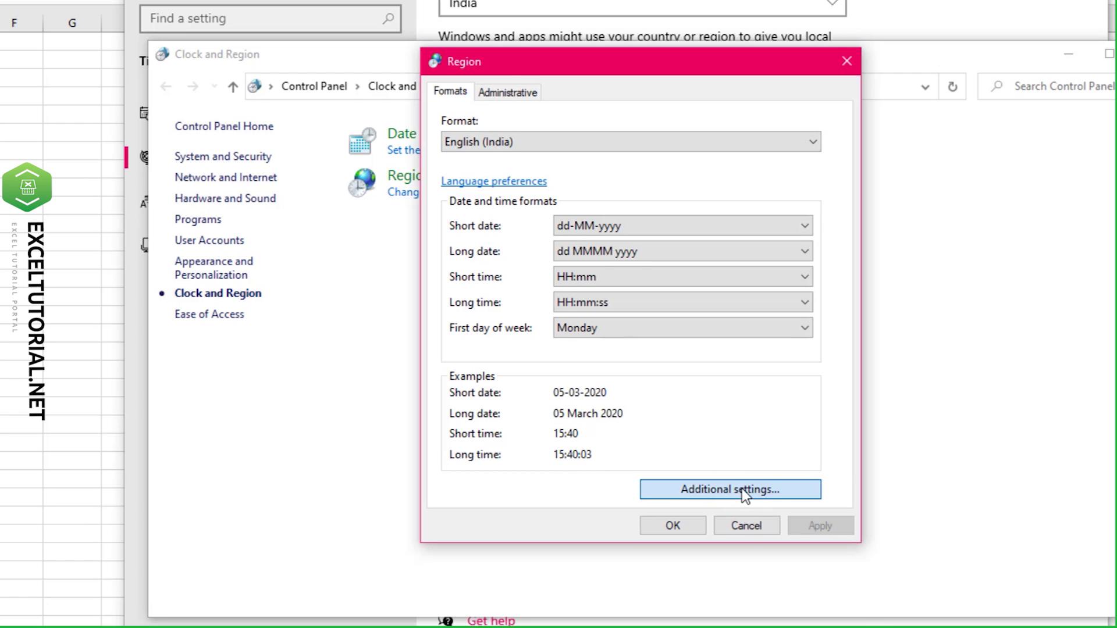
pyautogui.moveTo(562, 131); pyautogui.dragTo(143, 57)
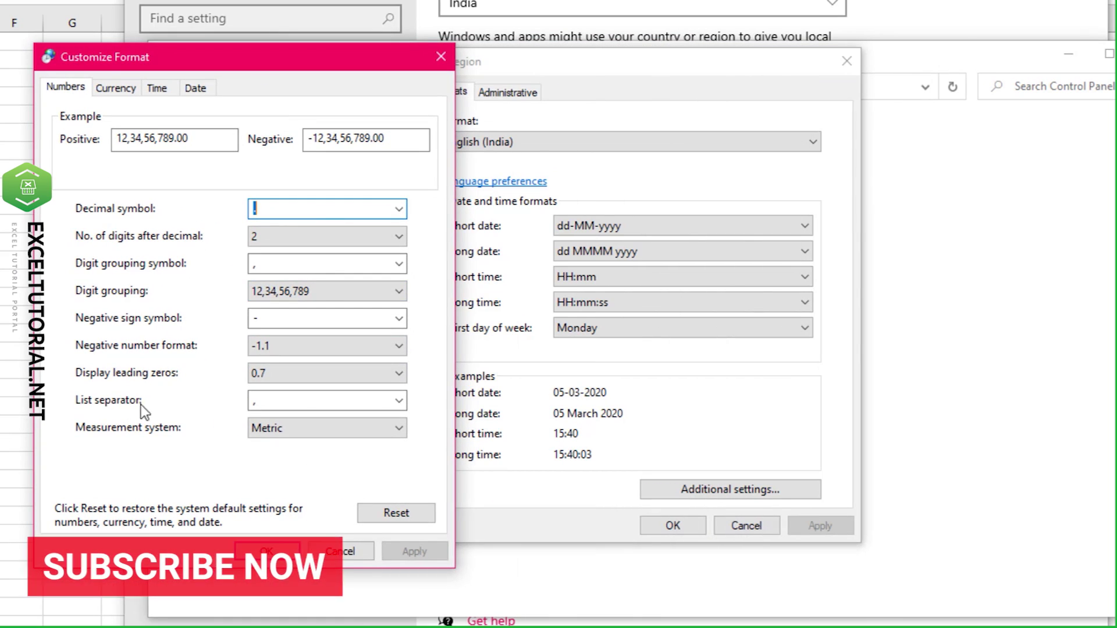
pyautogui.click(265, 404)
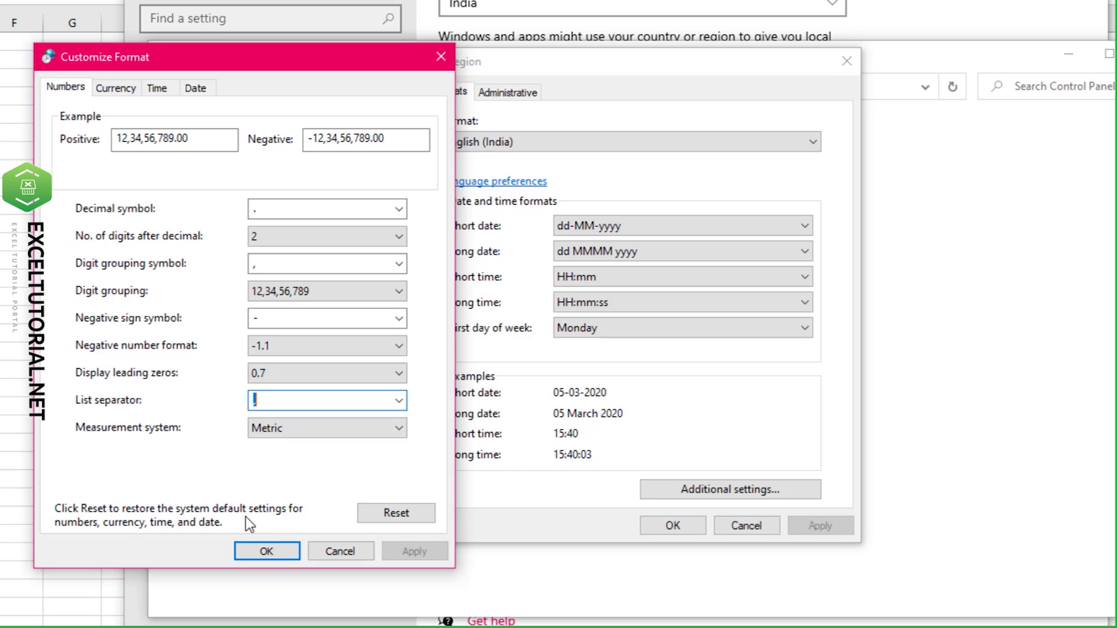
pyautogui.click(267, 552)
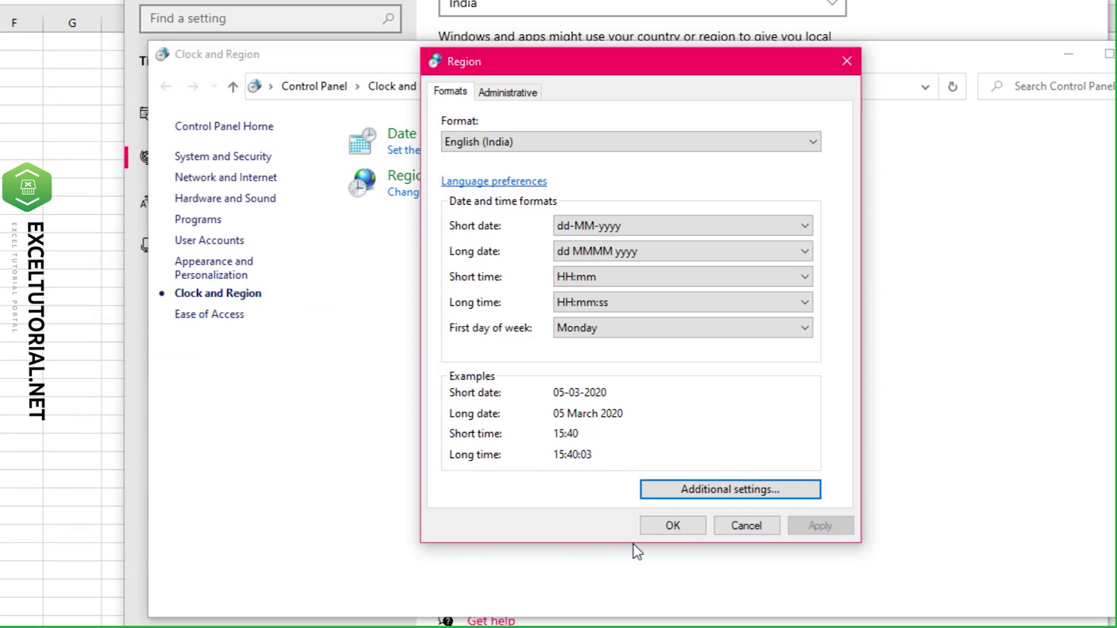
pyautogui.click(690, 526)
# Step: Close Control Panel and switch the Regional format to English (United States)
pyautogui.hotkey('alt', 'F4')
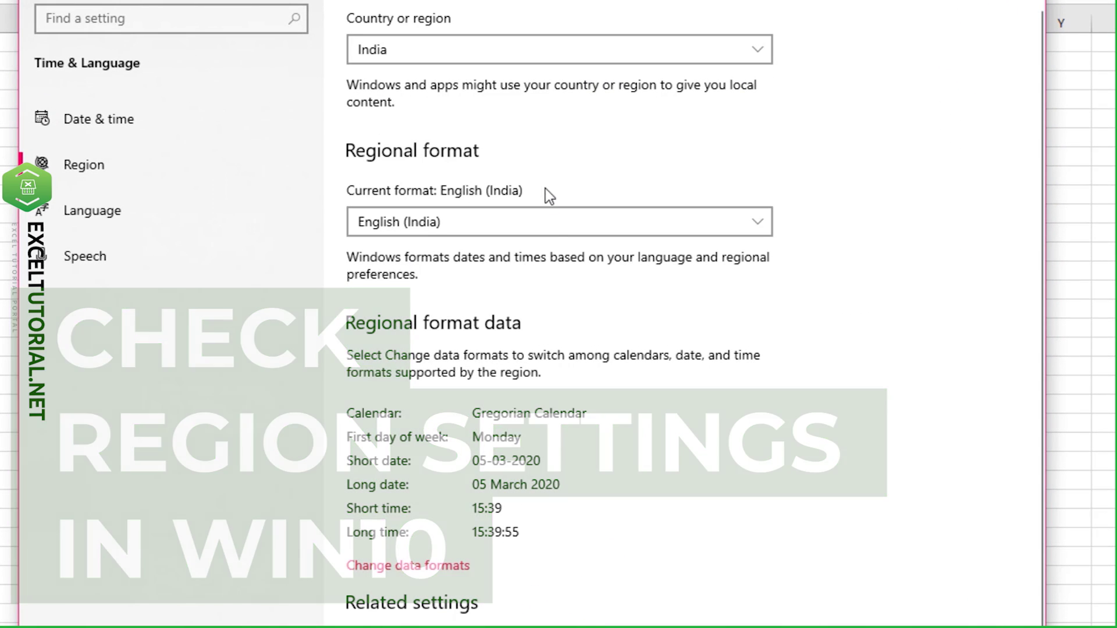
pyautogui.click(552, 221)
pyautogui.click(552, 221)
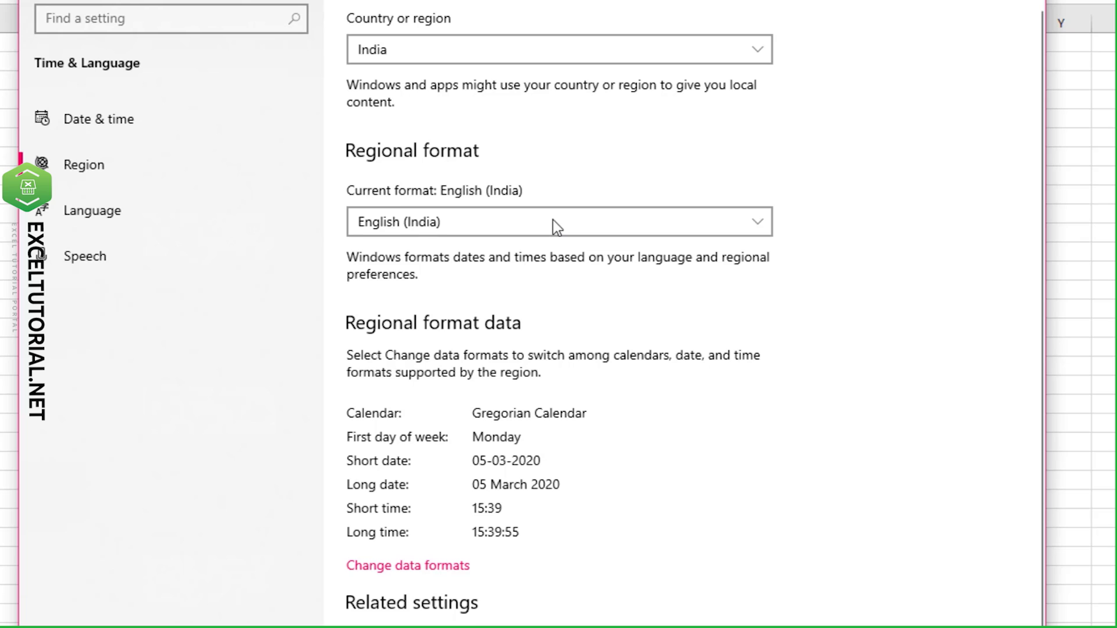
pyautogui.click(462, 224)
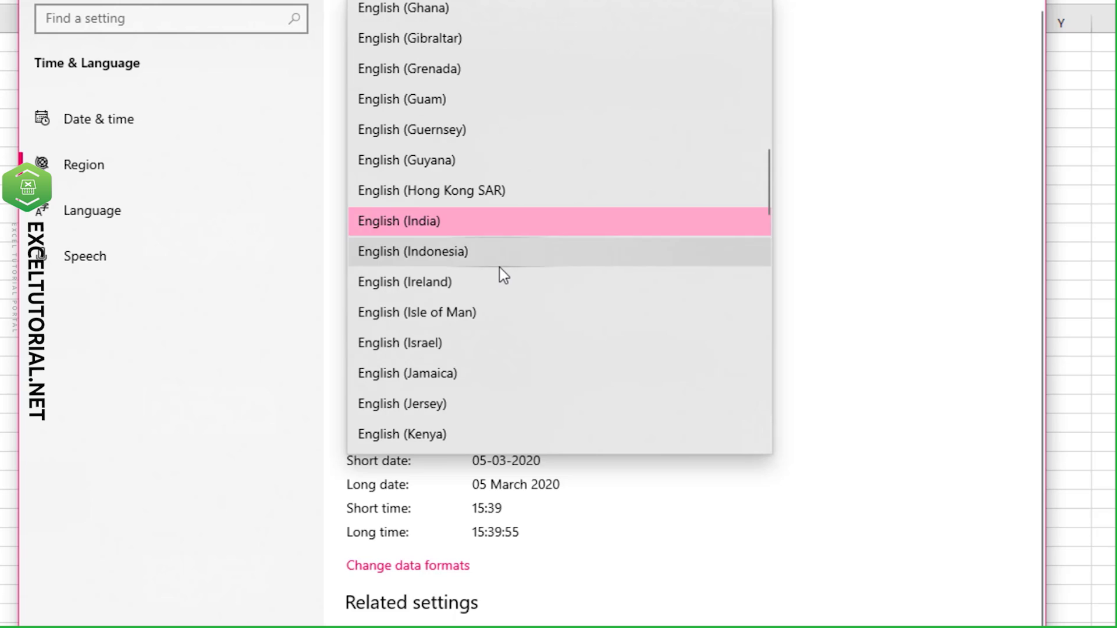
pyautogui.scroll(-4, 500, 267)
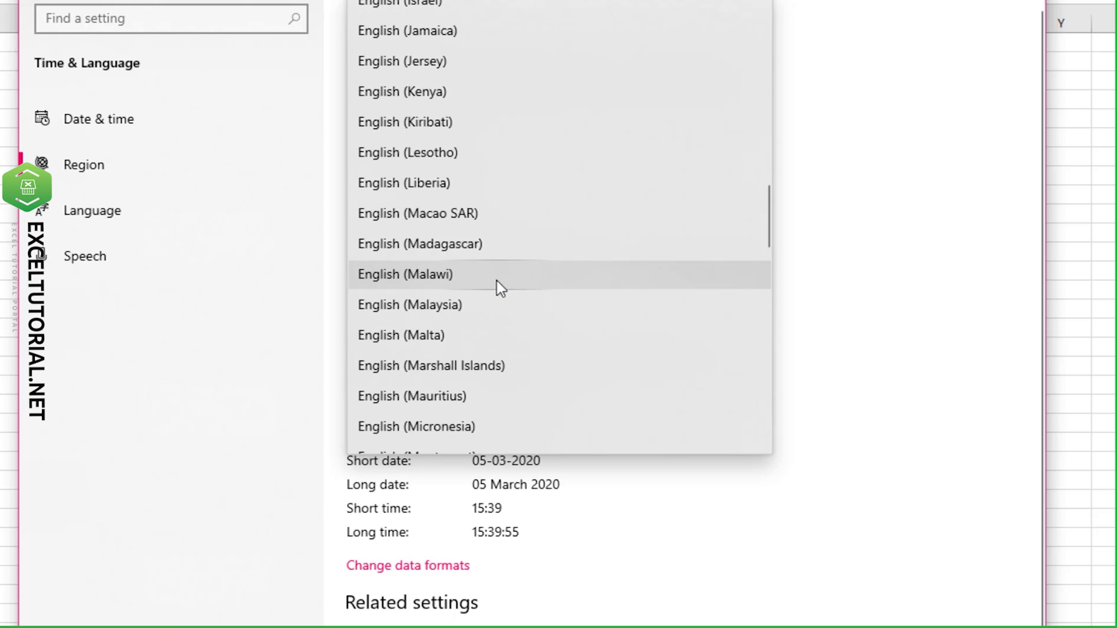
pyautogui.scroll(-8, 576, 308)
pyautogui.scroll(-6, 567, 309)
pyautogui.click(553, 320)
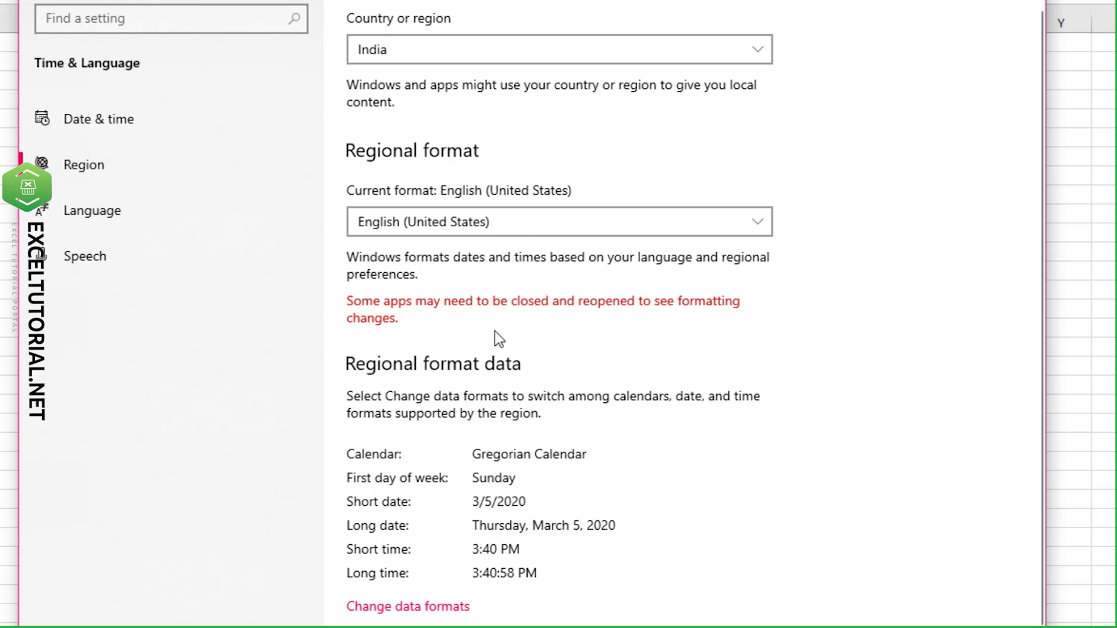
# Step: Recheck that English (United States) is selected, then leave the Region page
pyautogui.click(519, 228)
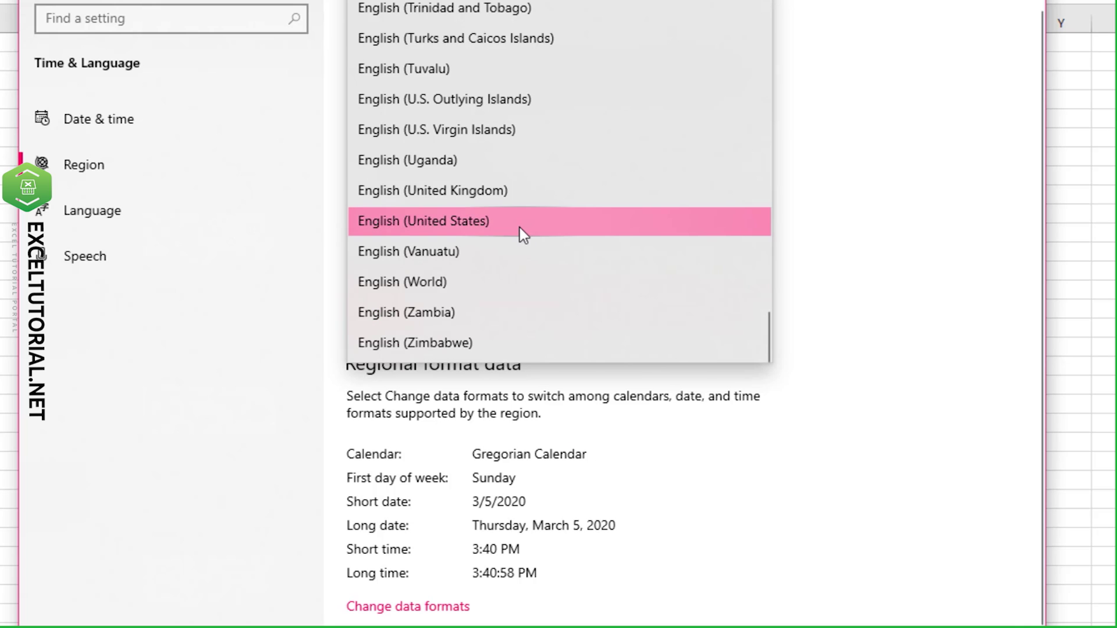
pyautogui.click(940, 206)
pyautogui.click(57, 2)
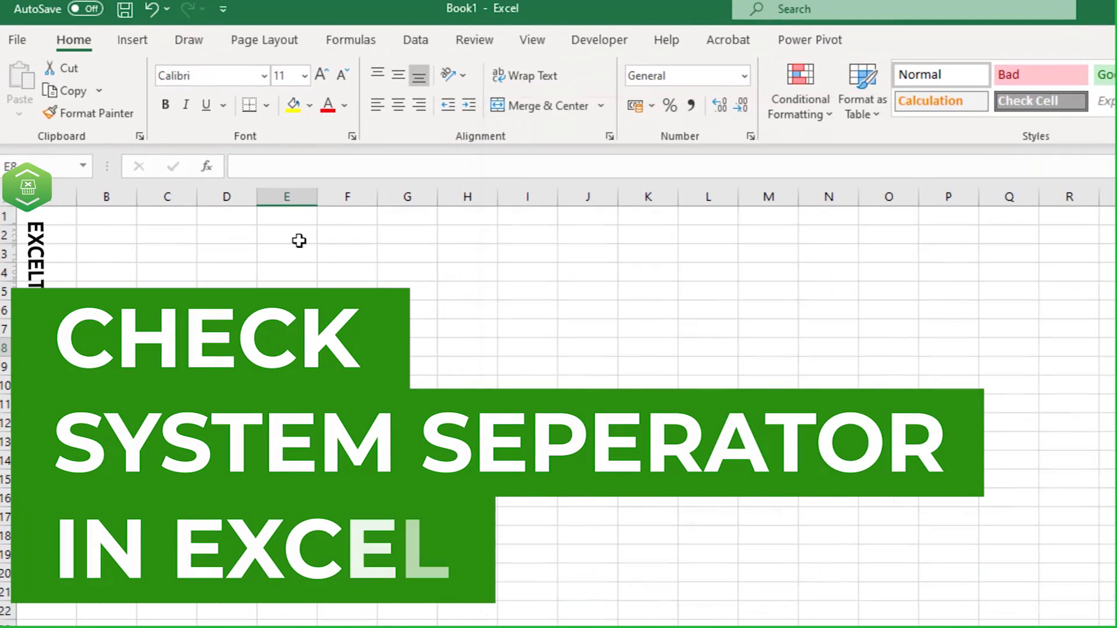
# Step: Keep 'Use system separators' checked in Excel's Advanced options (period decimal, comma thousands) and confirm
pyautogui.click(17, 33)
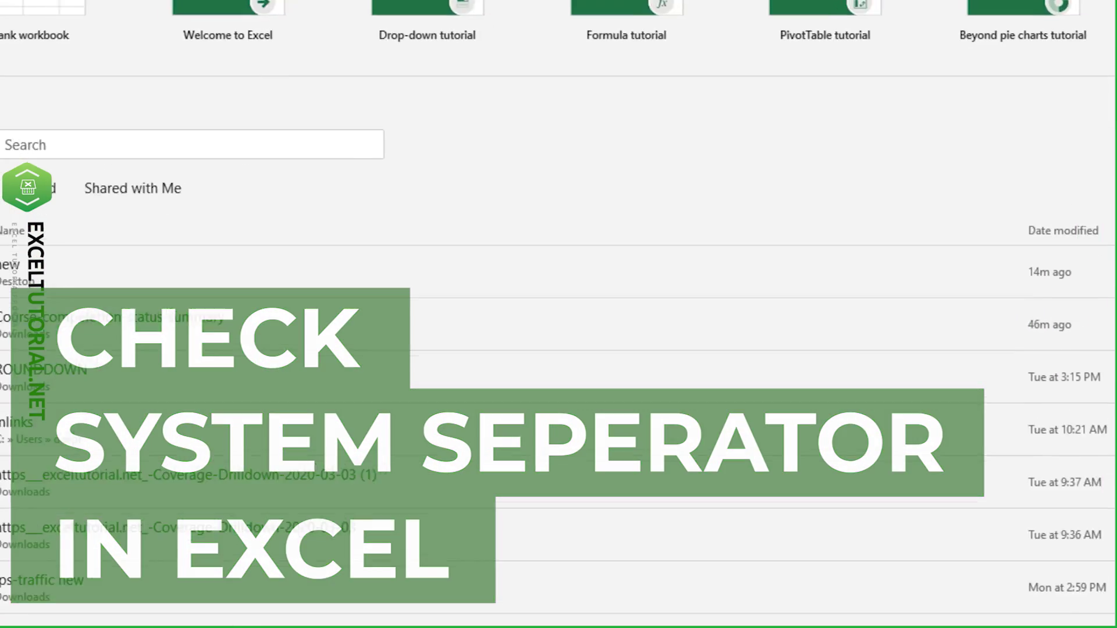
pyautogui.click(32, 619)
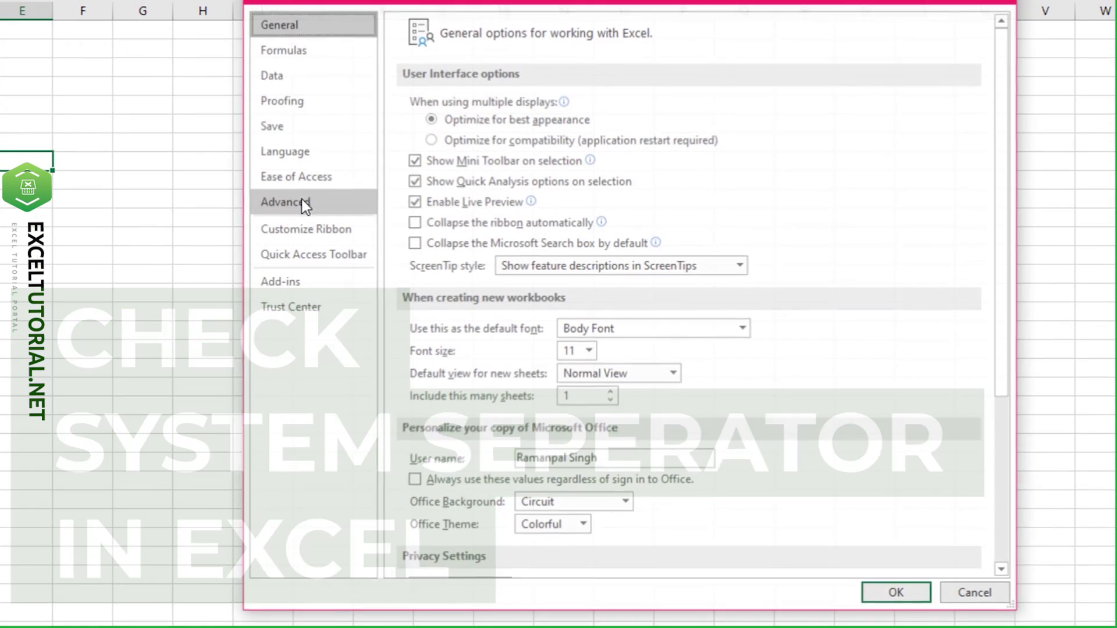
pyautogui.click(295, 201)
pyautogui.scroll(-5, 619, 294)
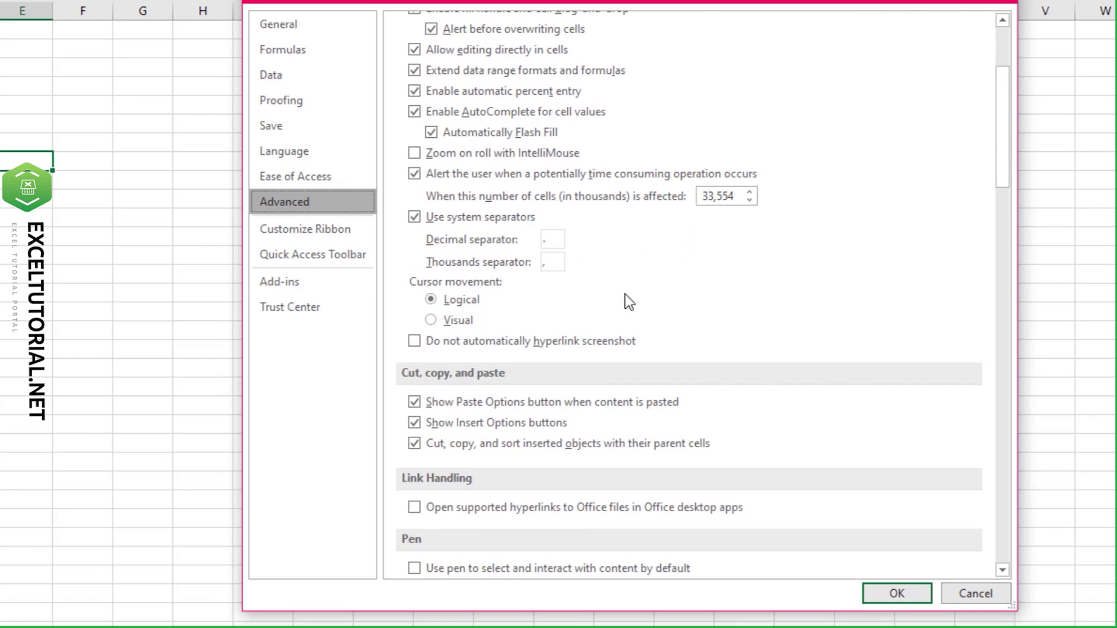
pyautogui.scroll(-8, 560, 295)
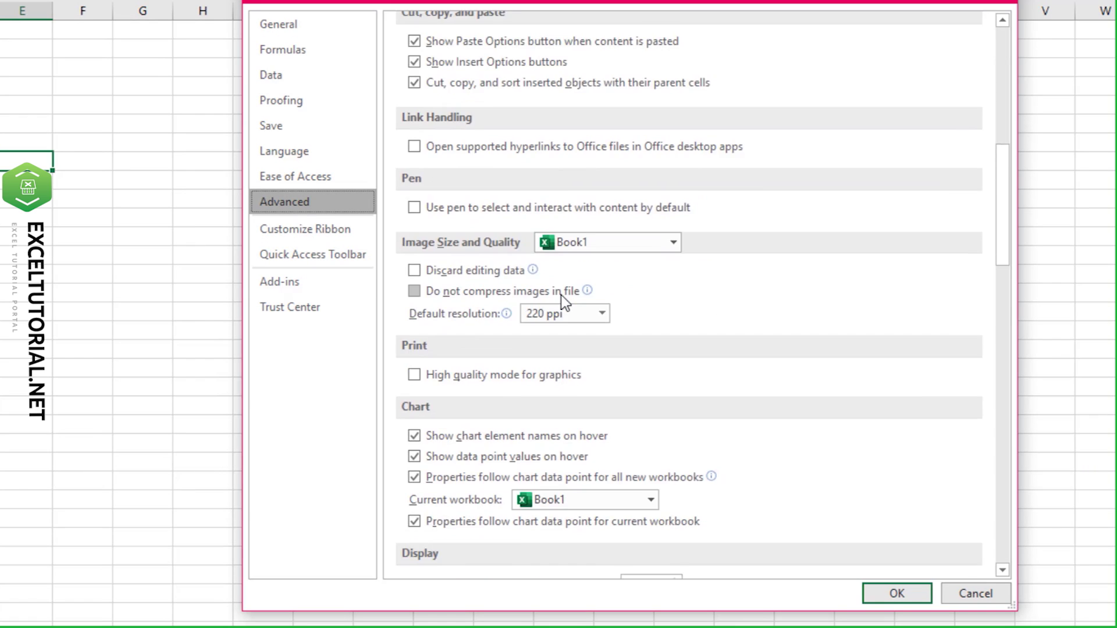
pyautogui.scroll(5, 566, 306)
pyautogui.scroll(3, 567, 306)
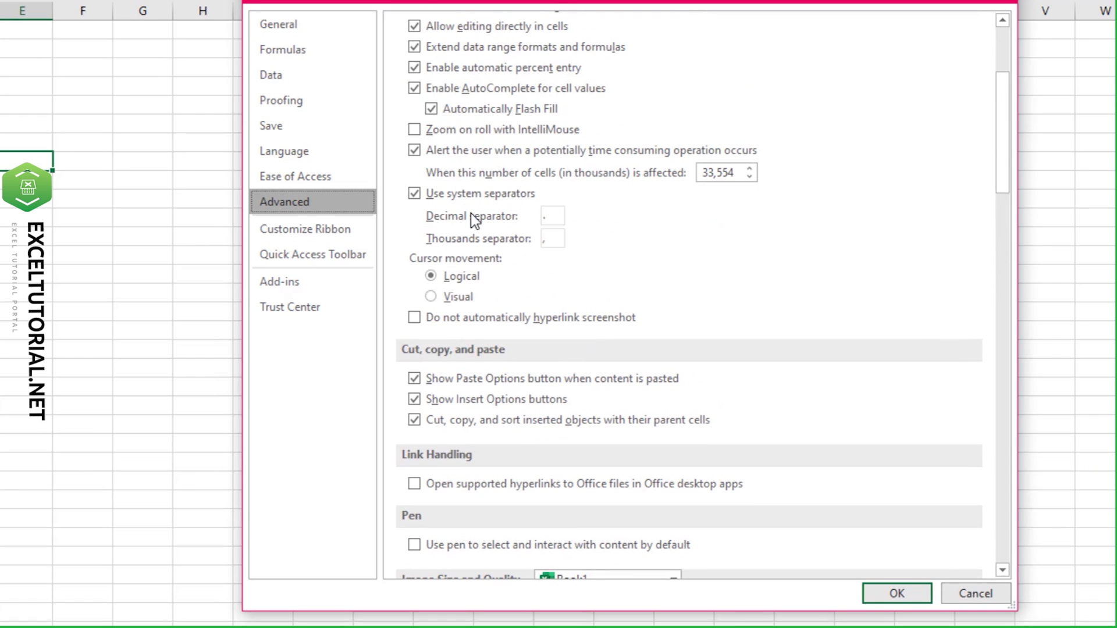
pyautogui.moveTo(515, 197); pyautogui.dragTo(504, 211)
pyautogui.click(470, 202)
pyautogui.click(412, 201)
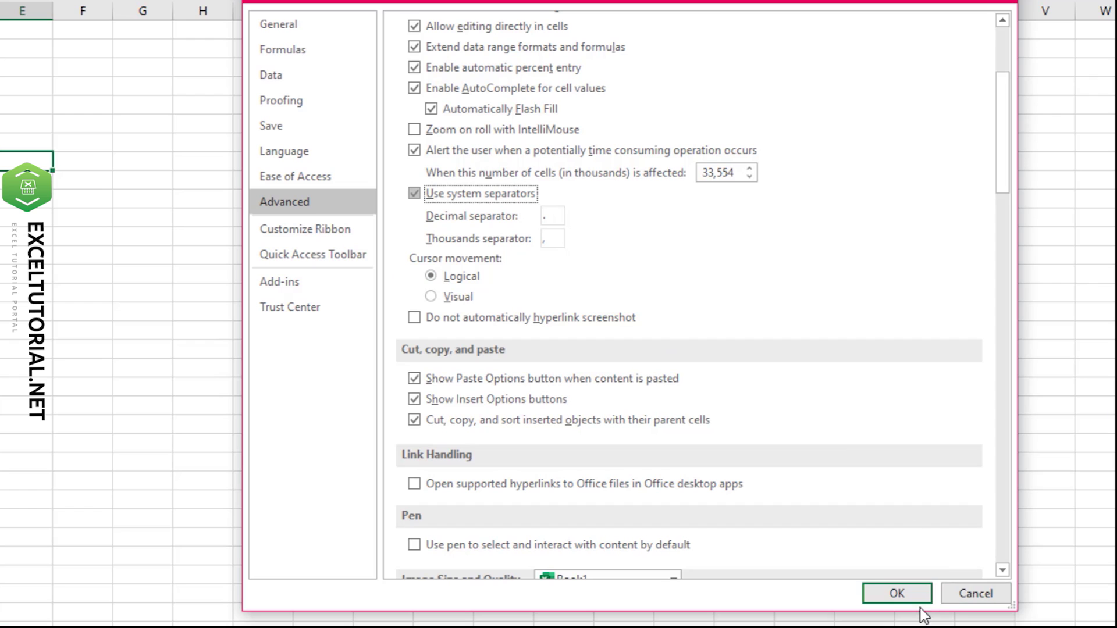
pyautogui.click(891, 594)
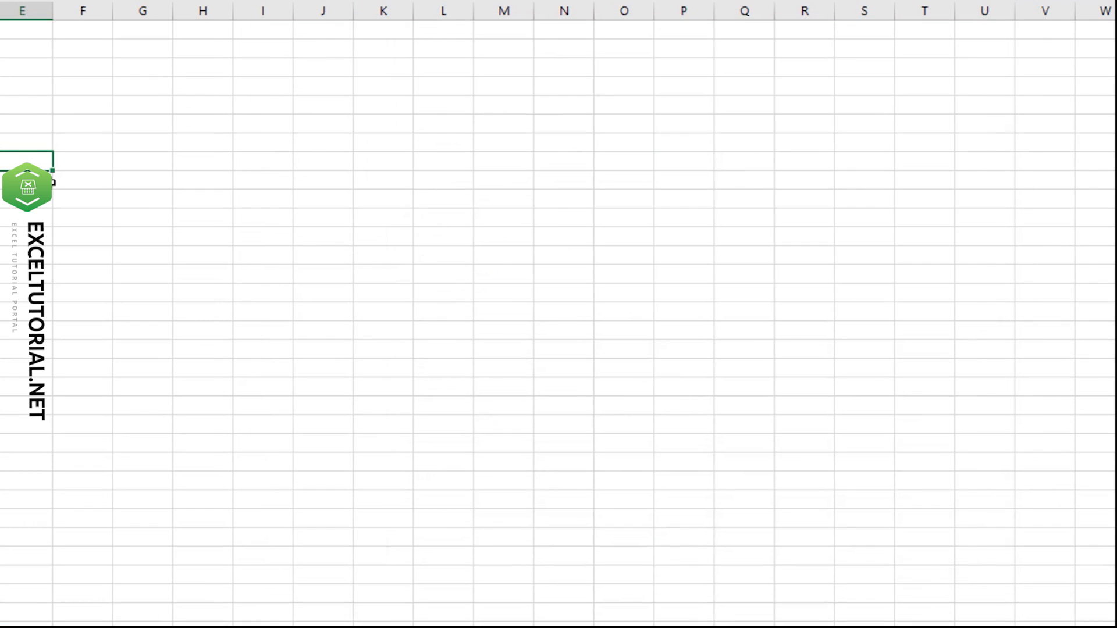